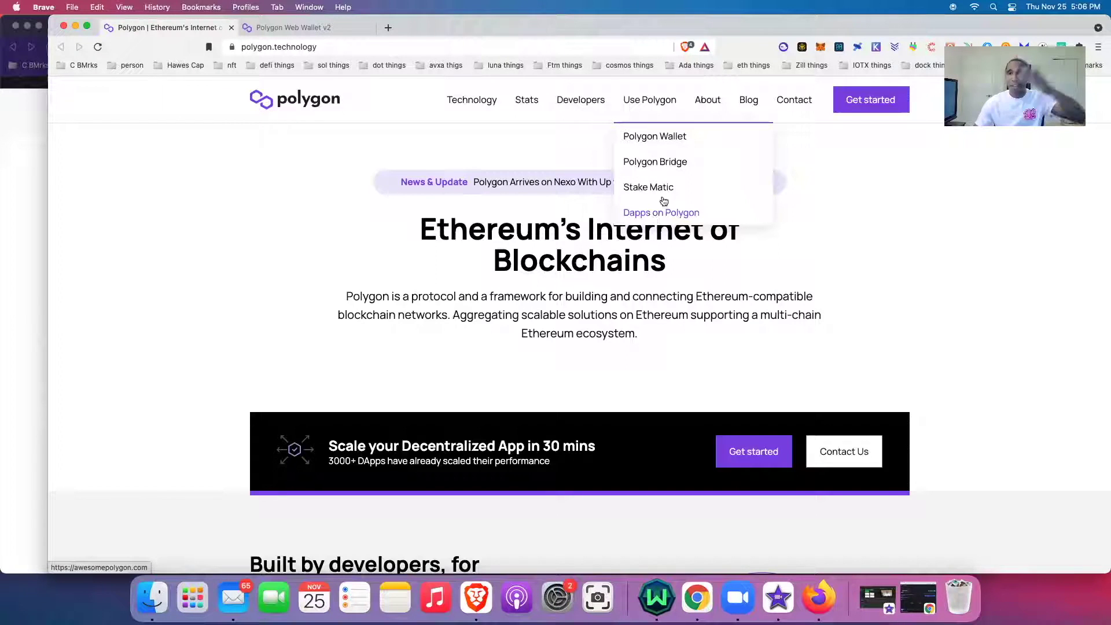
Switch to the Polygon Web Wallet, check the exact MATIC balance on Polygon mainnet, and open the bridge.
left_click(314, 31)
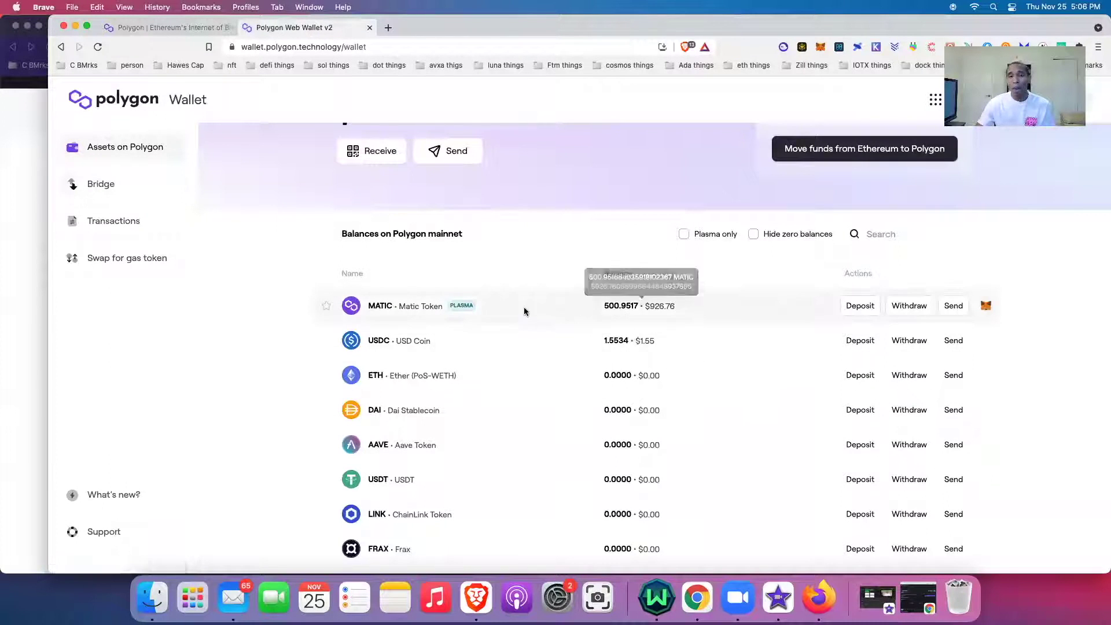
mouse_move(620, 312)
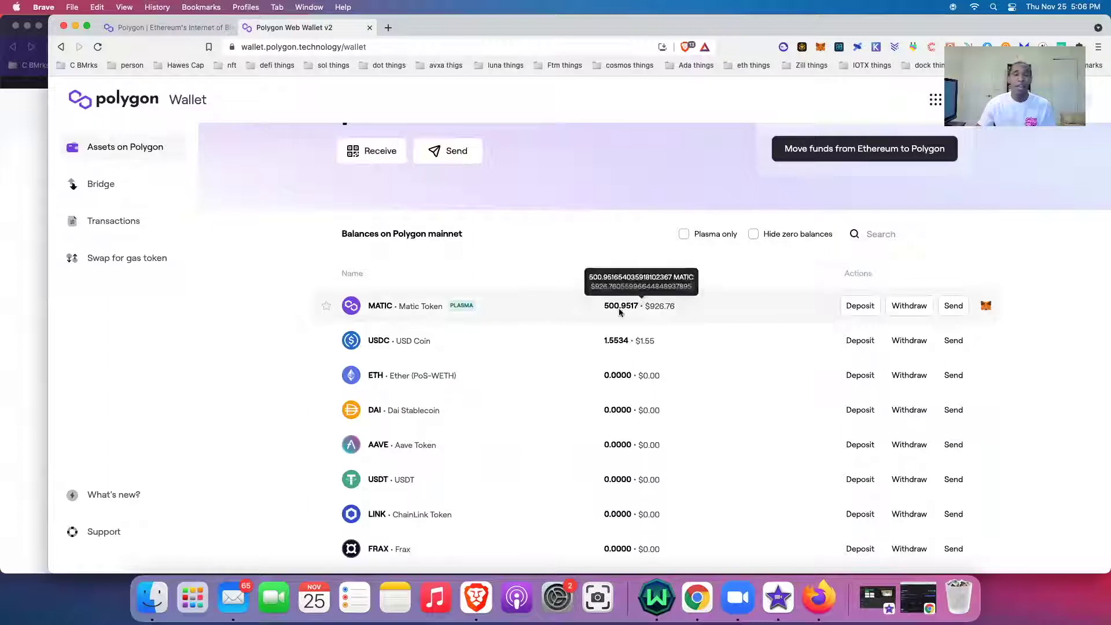
left_click(93, 186)
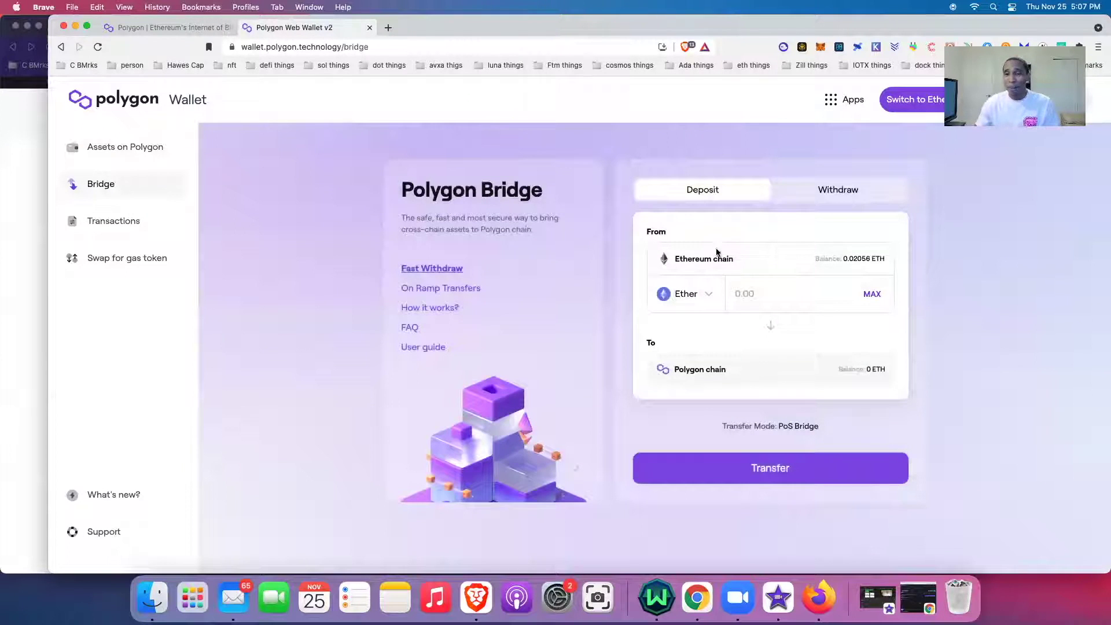
Choose Matic Token as the token to deposit from Ethereum and use the maximum available amount.
left_click(703, 293)
left_click(530, 268)
type("m")
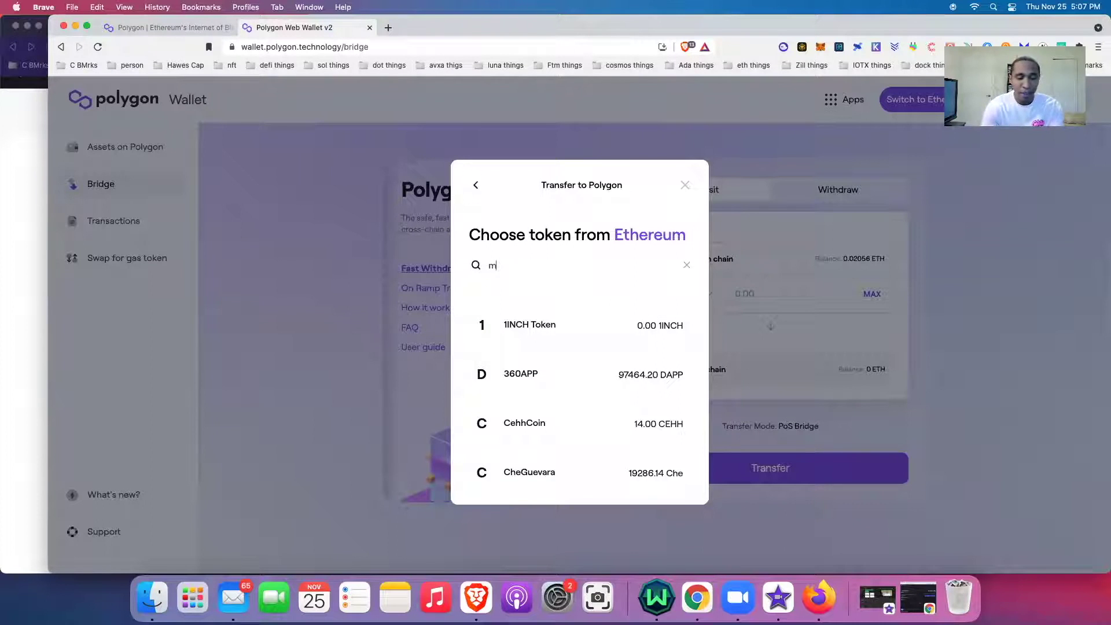
type("ati")
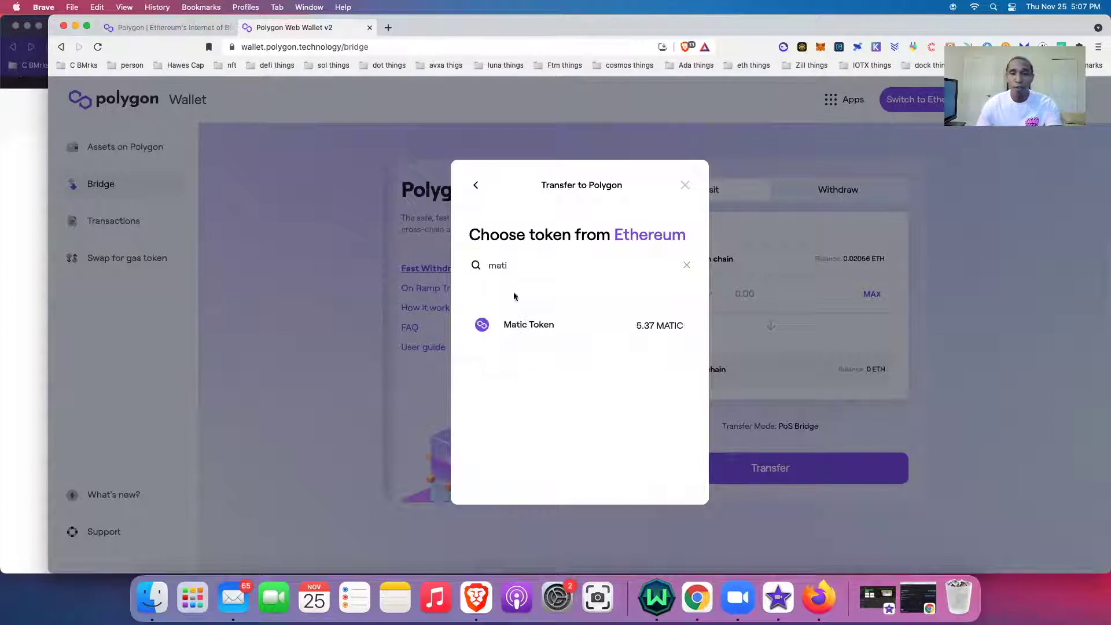
left_click(565, 342)
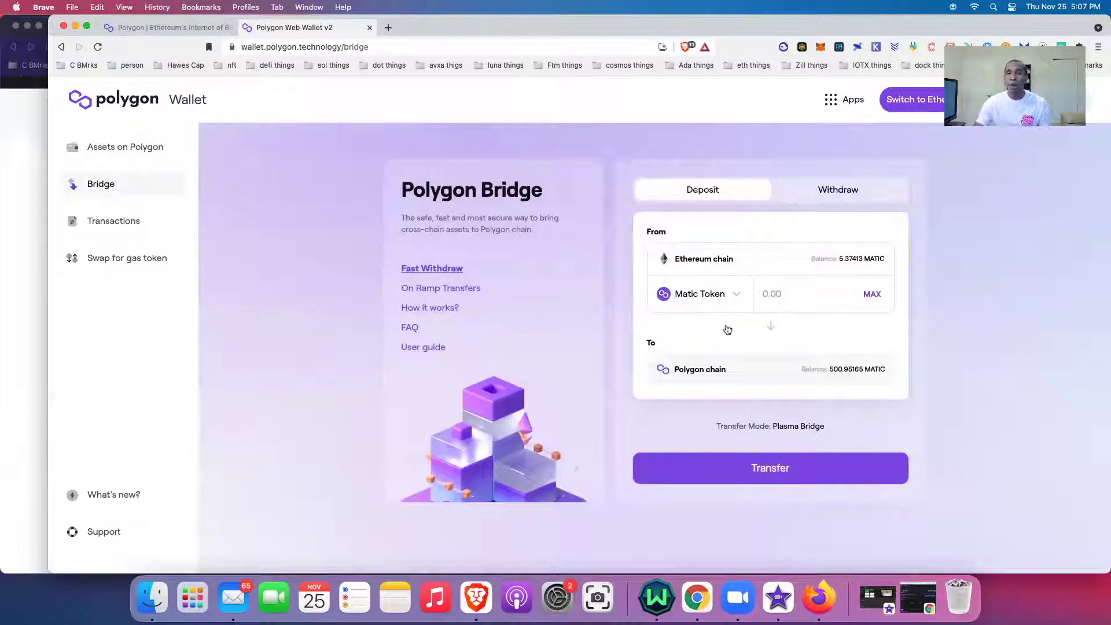
left_click(872, 294)
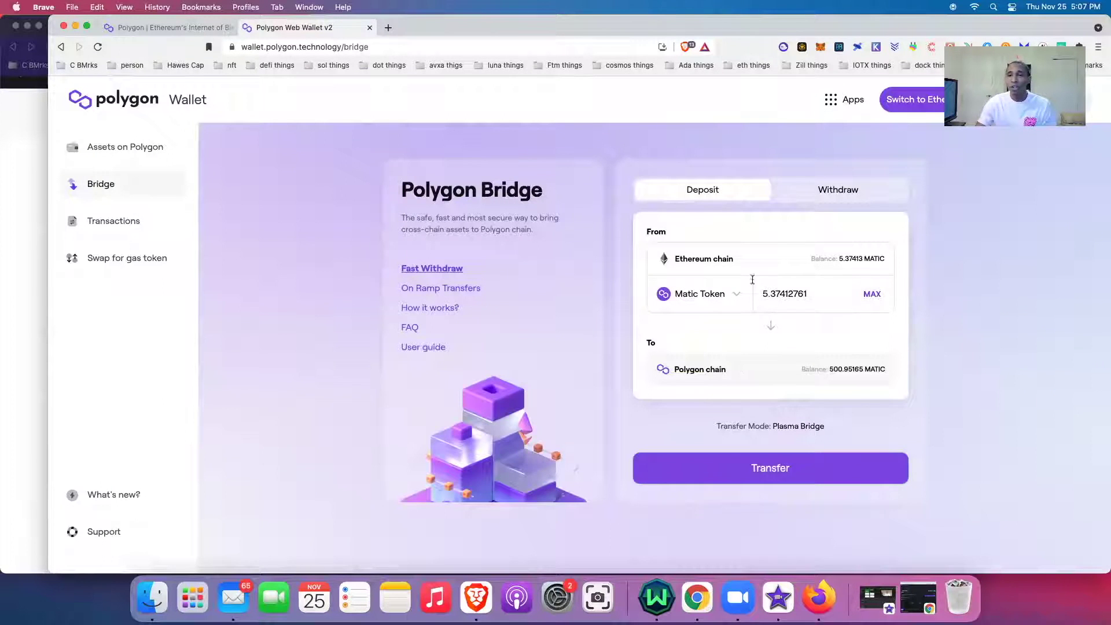
Proceed with the bridge transfer to review the estimated gas for both deposit transactions, then cancel it.
left_click(795, 479)
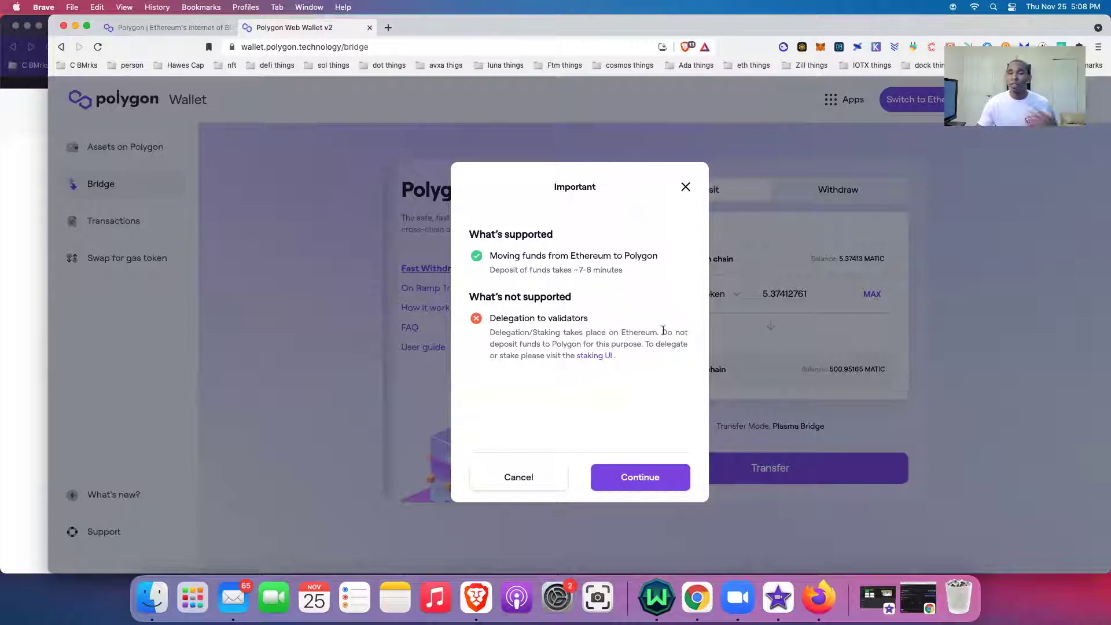
left_click(660, 481)
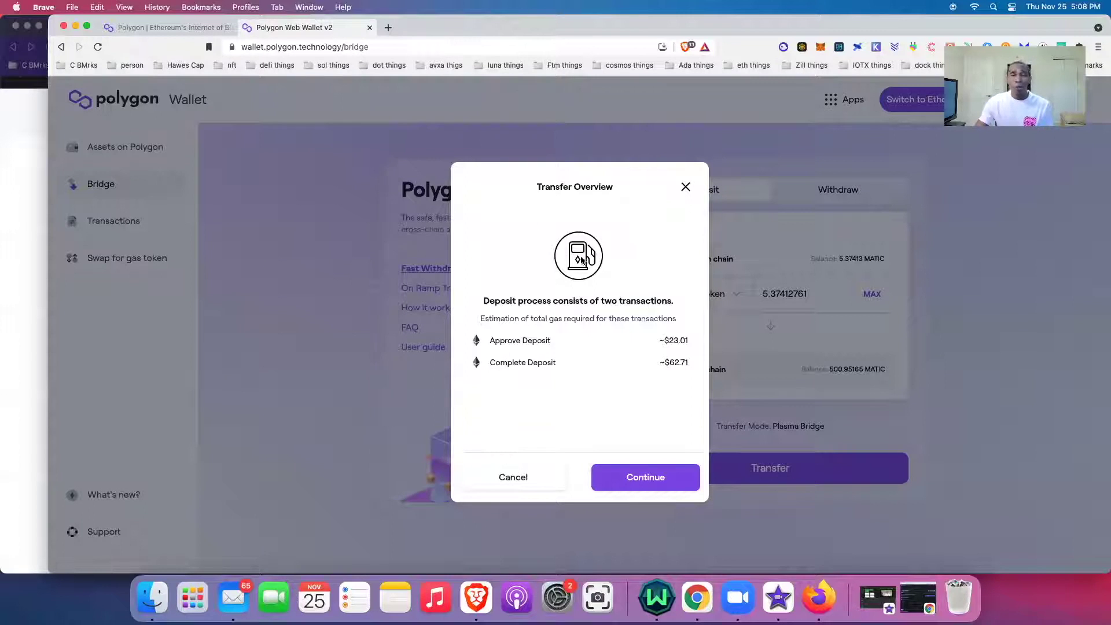
left_click(685, 188)
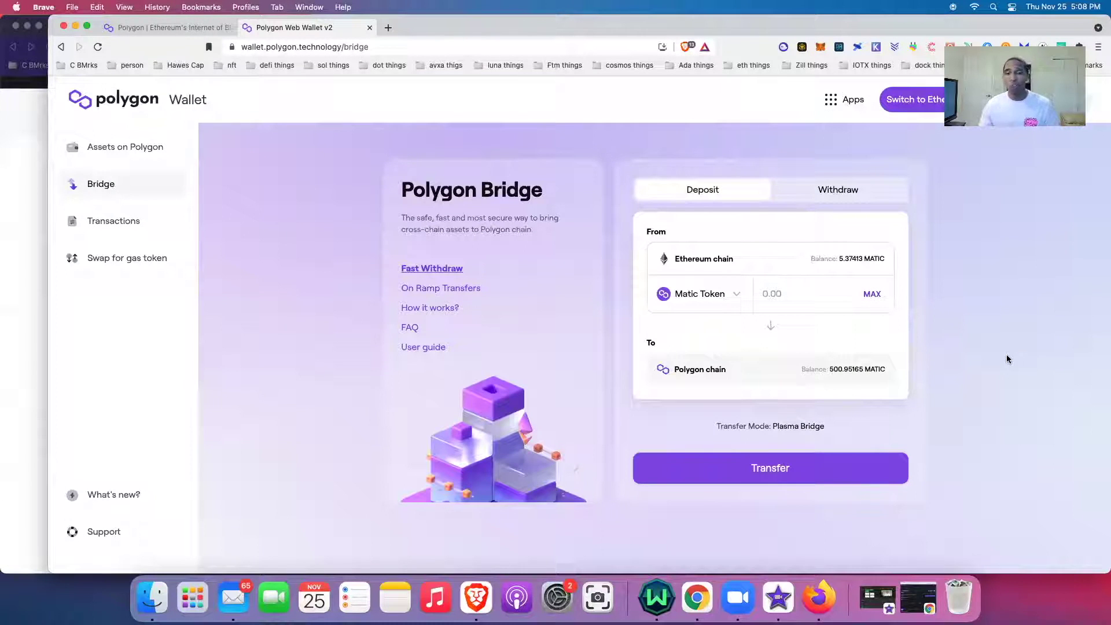
Switch to the Binance withdrawal page for MATIC and check the available withdrawal networks.
left_click(13, 211)
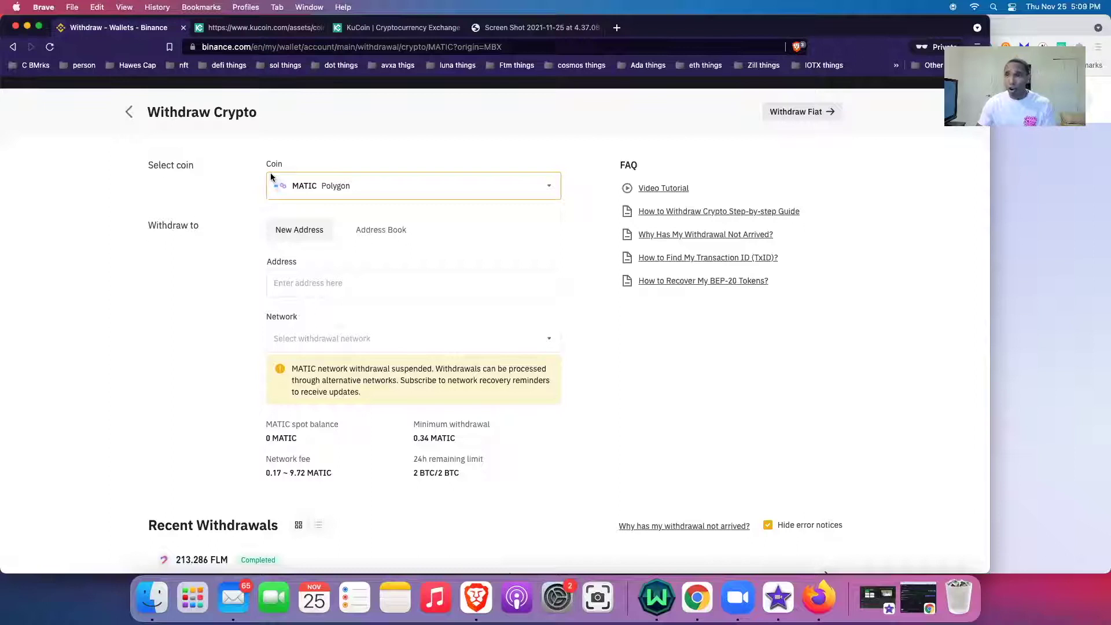
left_click(420, 343)
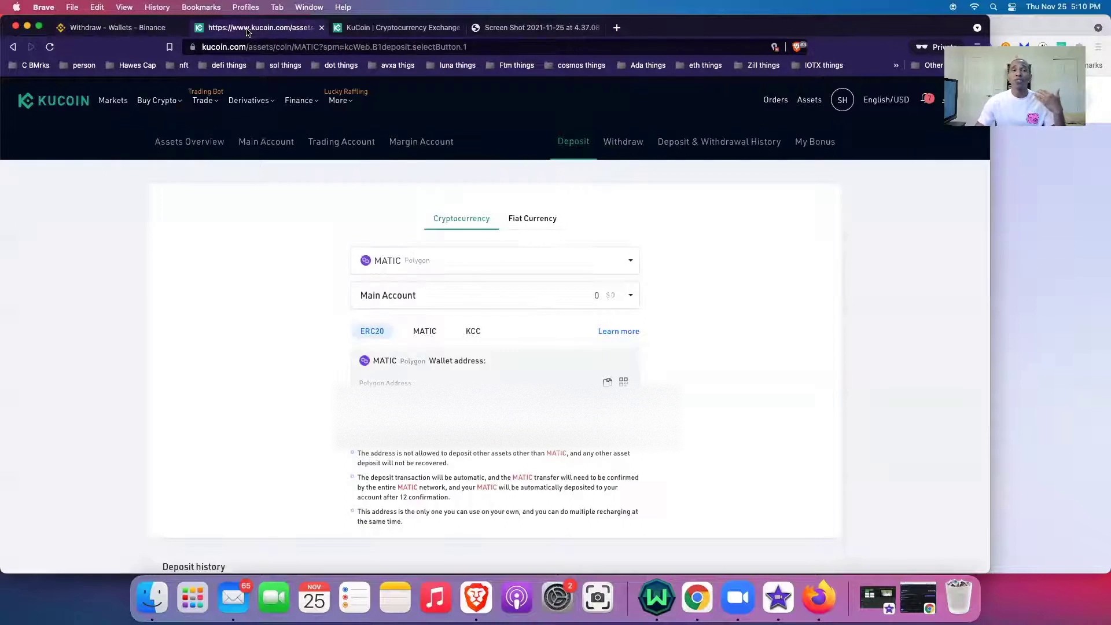
On KuCoin's MATIC deposit page, view the deposit details for the MATIC and KCC networks.
left_click(247, 31)
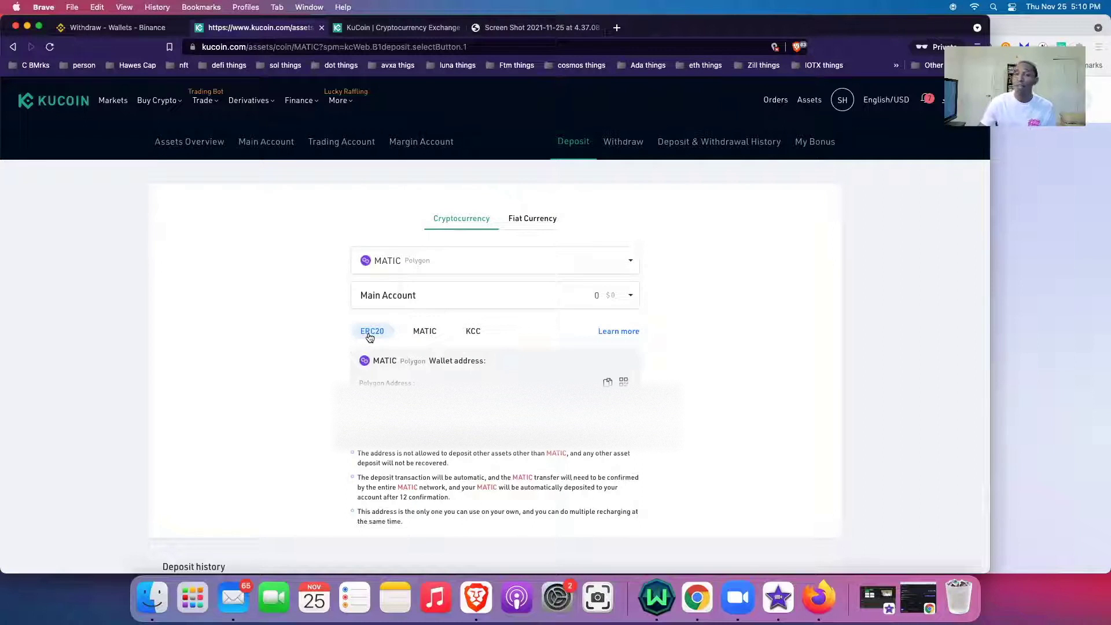
left_click(427, 332)
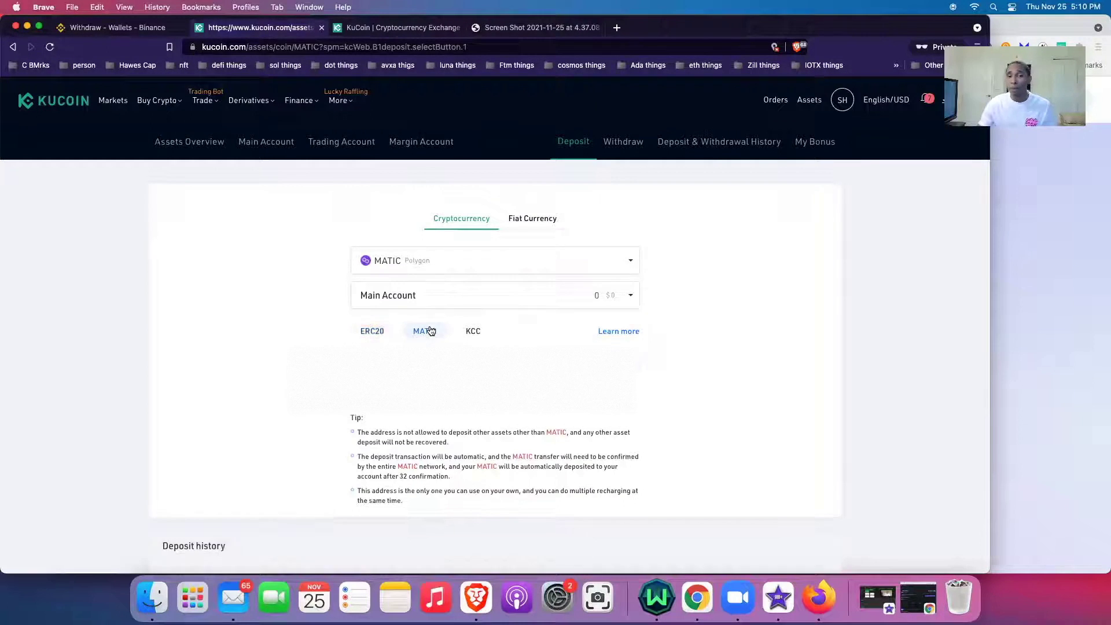
left_click(478, 331)
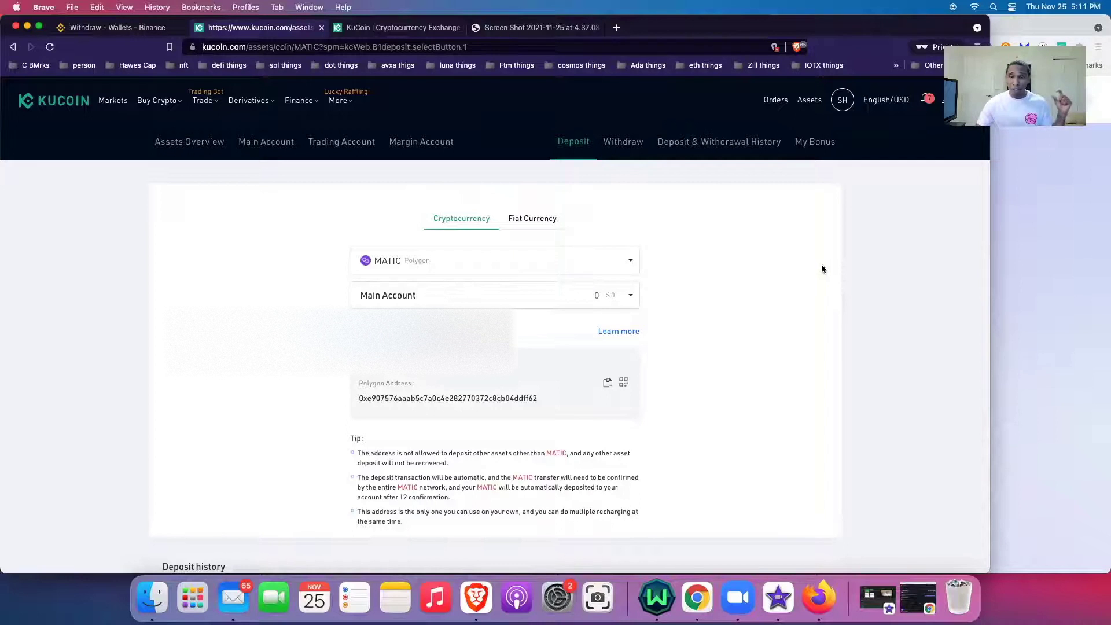
Start a KuCoin withdrawal for MATIC, acknowledge the risk notice, and continue to the withdrawal form.
scroll(796, 335, "down", 1)
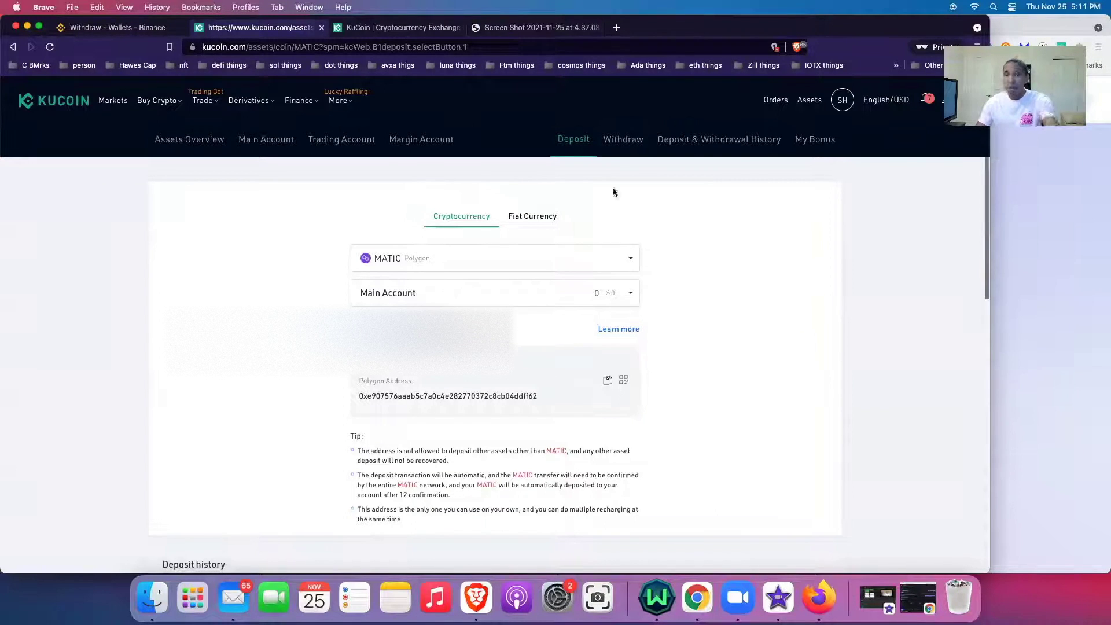
left_click(617, 143)
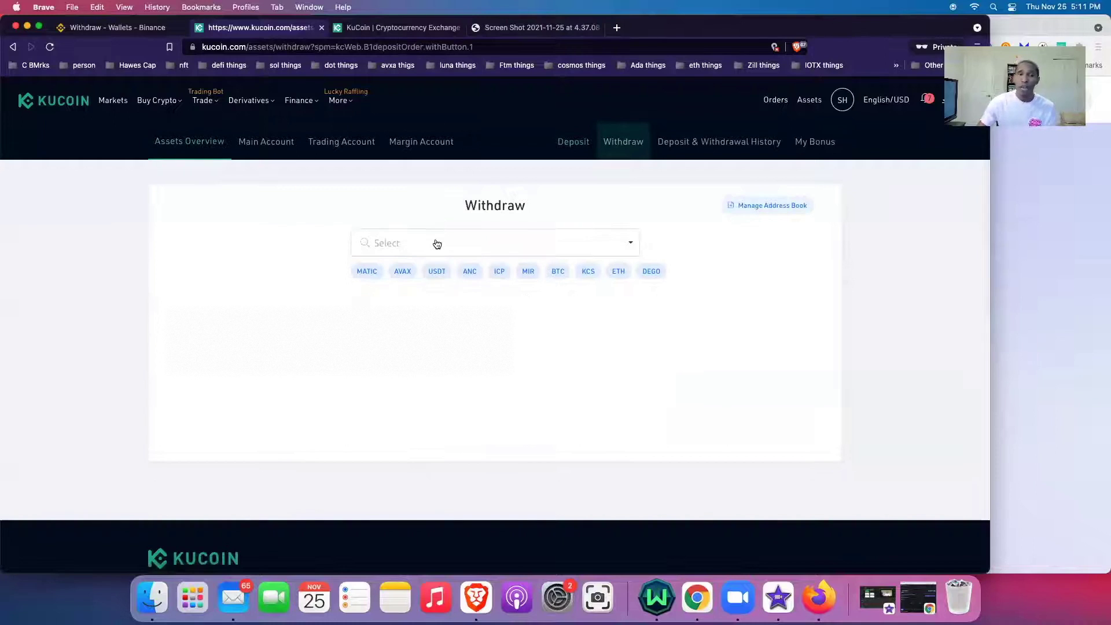
left_click(437, 243)
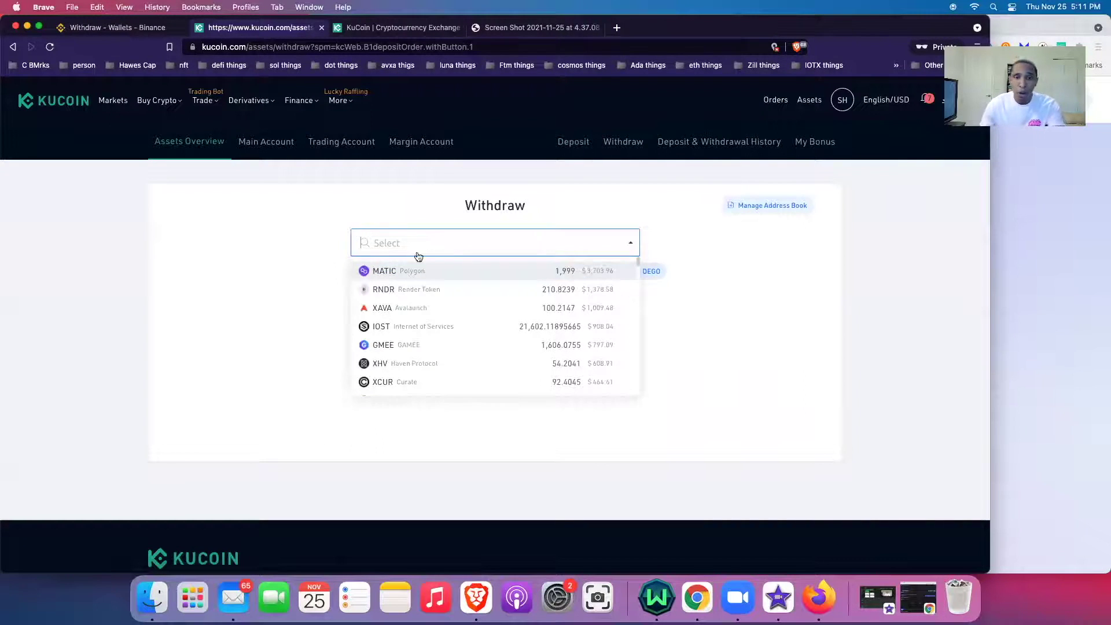
left_click(406, 272)
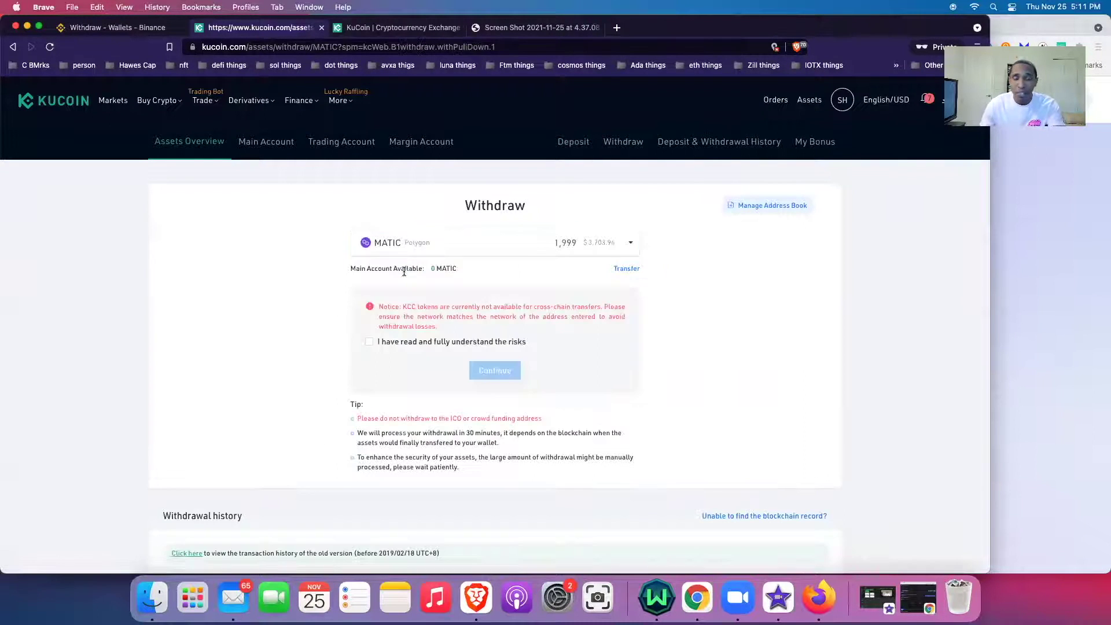
left_click(373, 343)
left_click(508, 376)
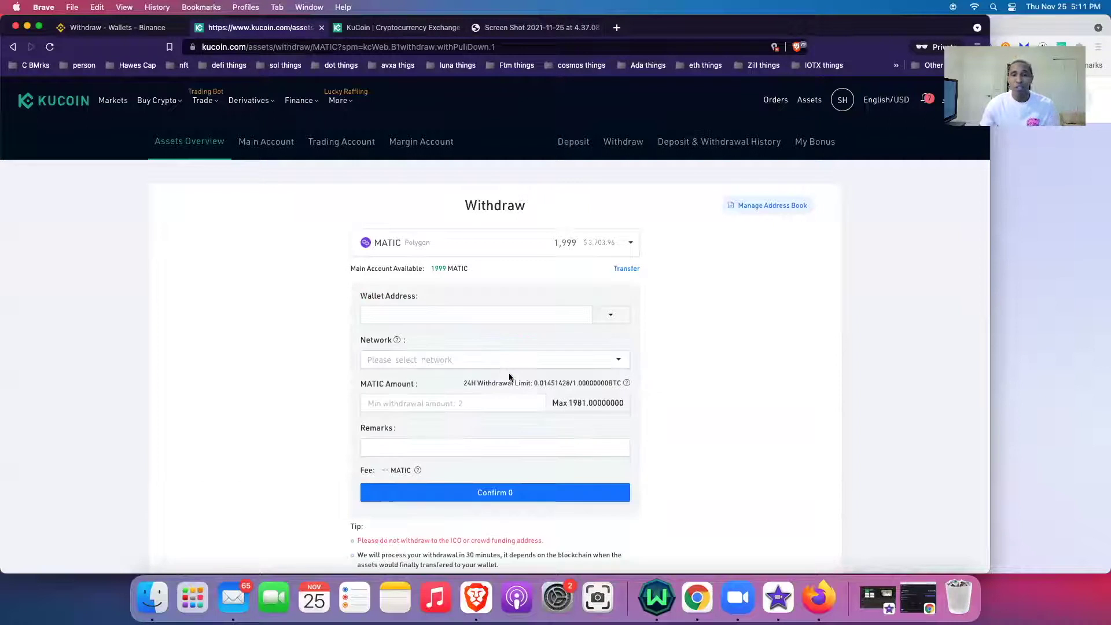
Set the withdrawal network to MATIC and review the resulting fee on the form.
left_click(433, 360)
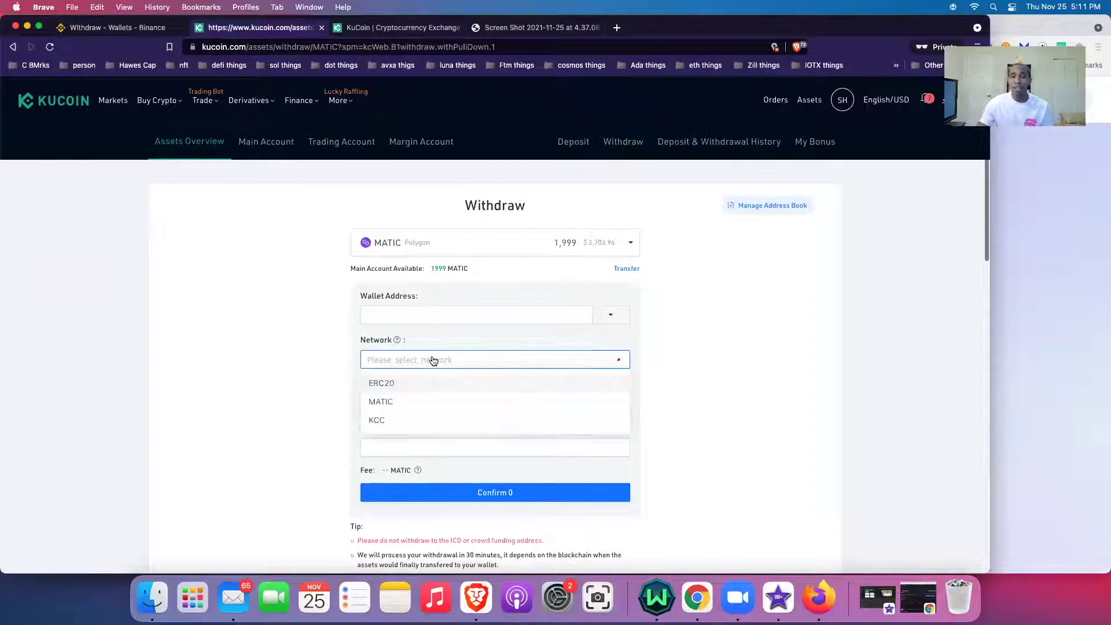
left_click(398, 397)
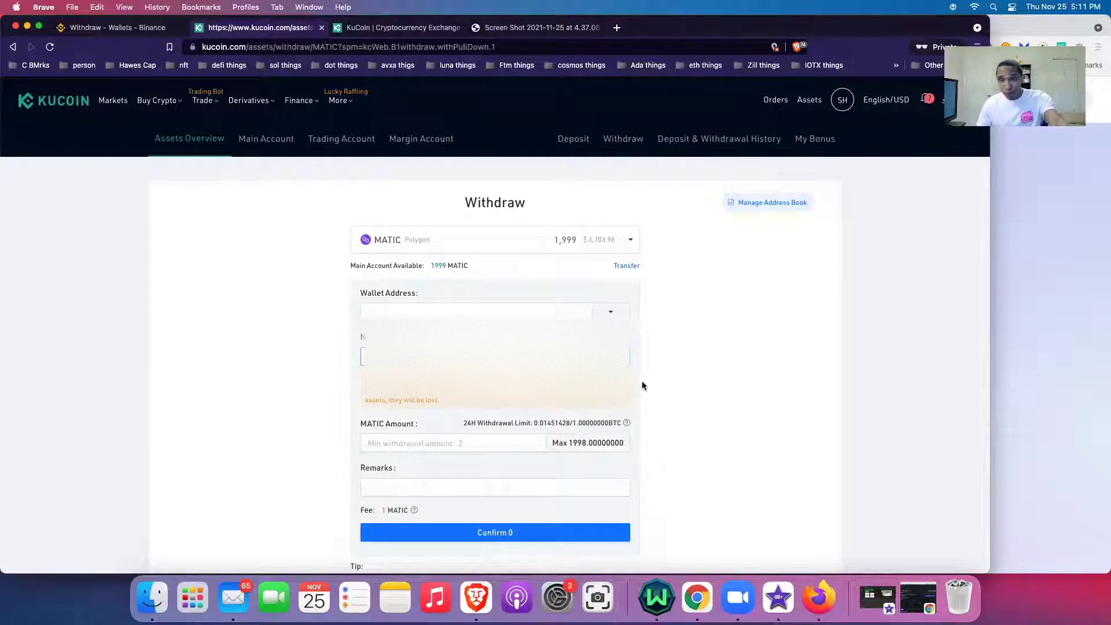
scroll(666, 382, "down", 2)
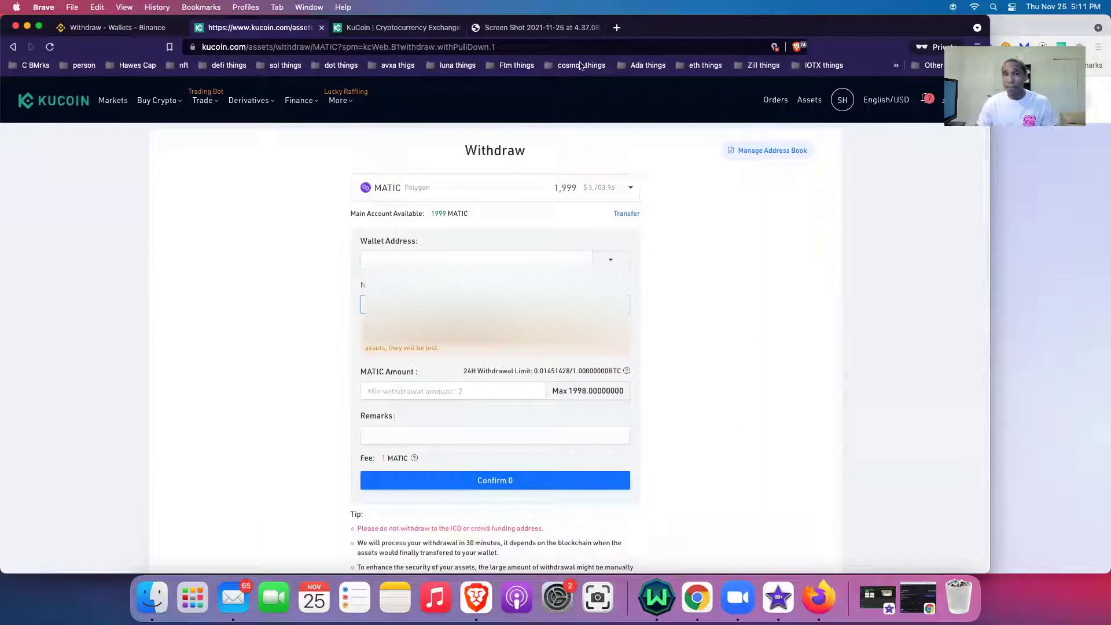
Compare the network fee in the Send summary screenshot with the Polygon bridge's gas estimate for depositing the maximum Matic Token amount.
left_click(534, 27)
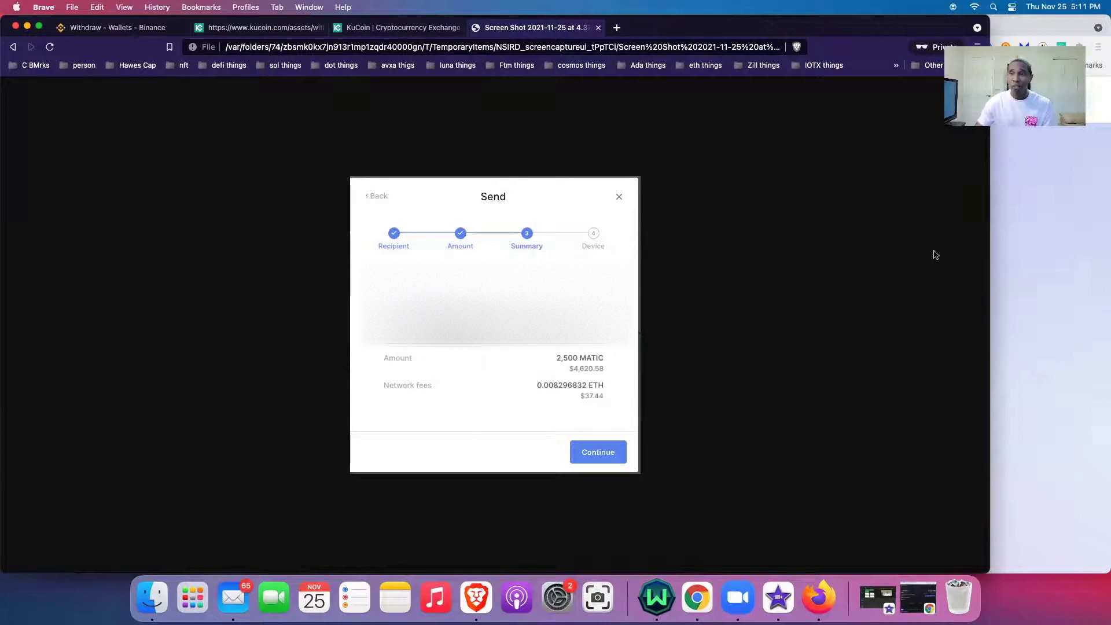
left_click(1091, 307)
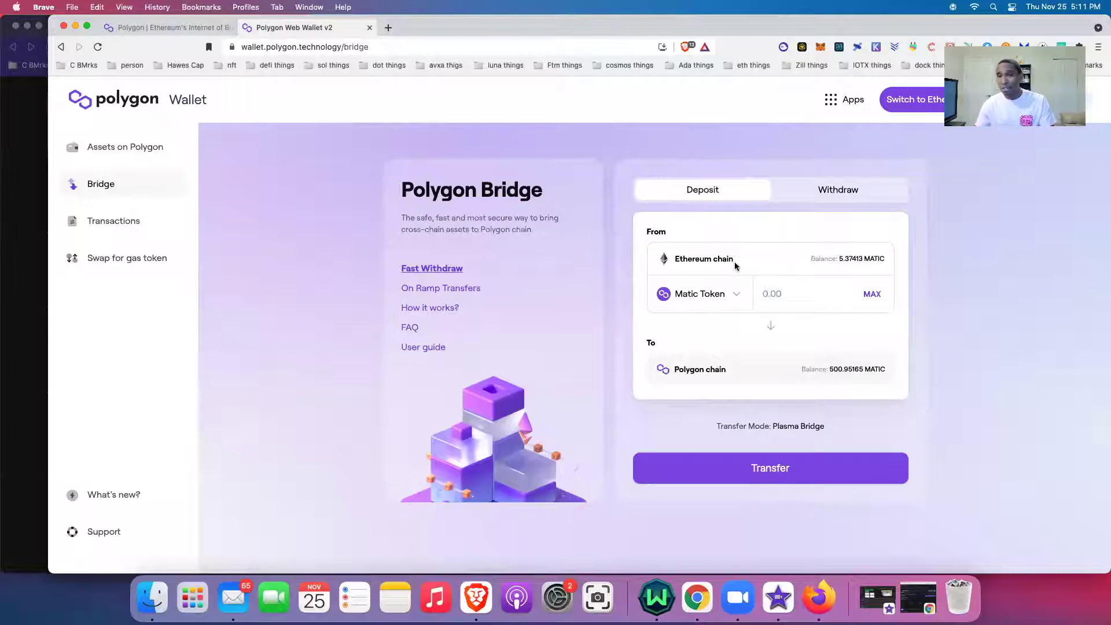
left_click(871, 297)
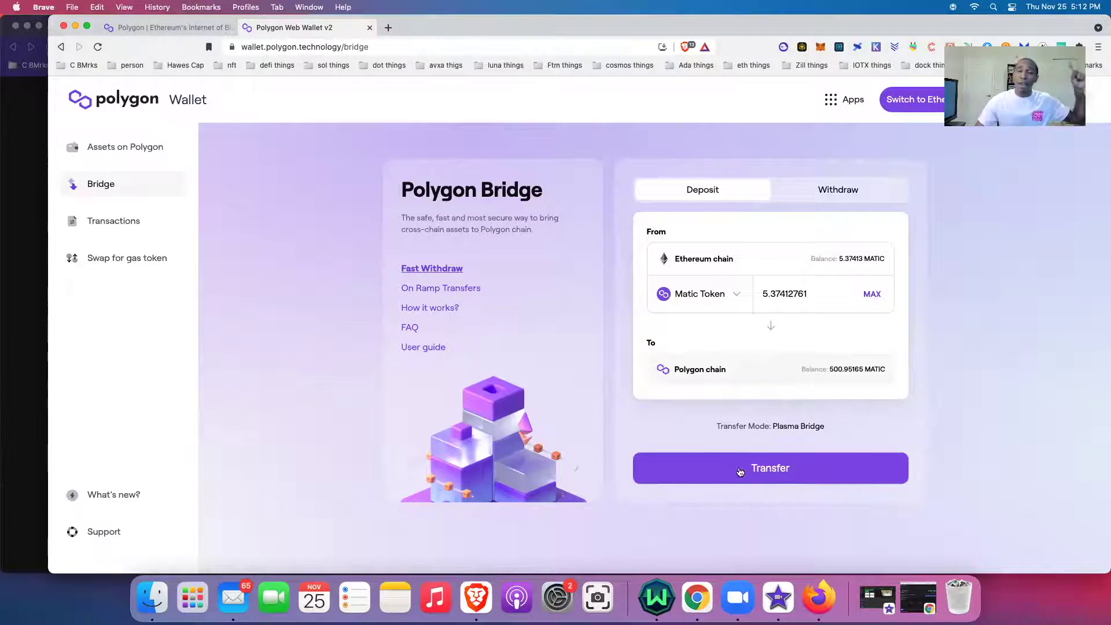
left_click(791, 467)
left_click(644, 478)
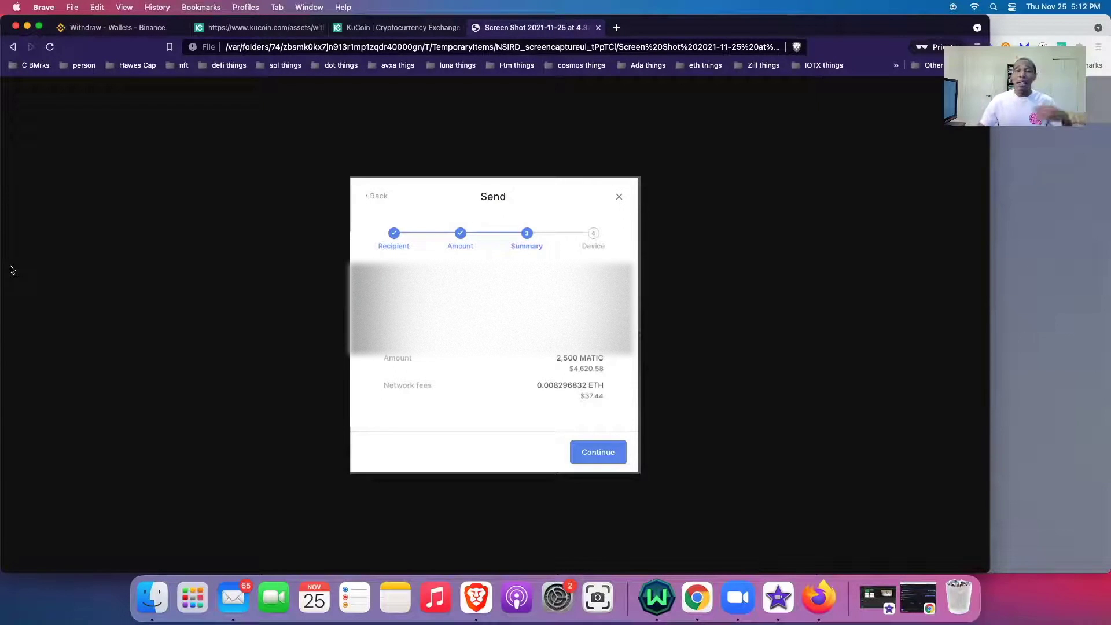
Return to KuCoin, start a MATIC withdrawal from the Main Account, and accept the risk notice to reach the form.
key("super+2")
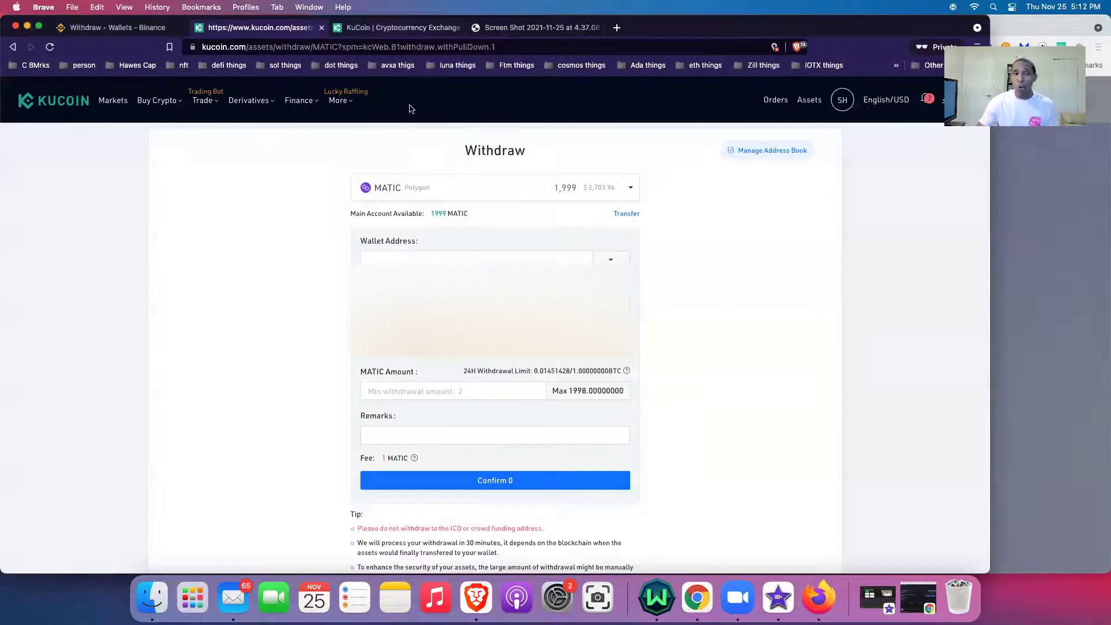
left_click(410, 29)
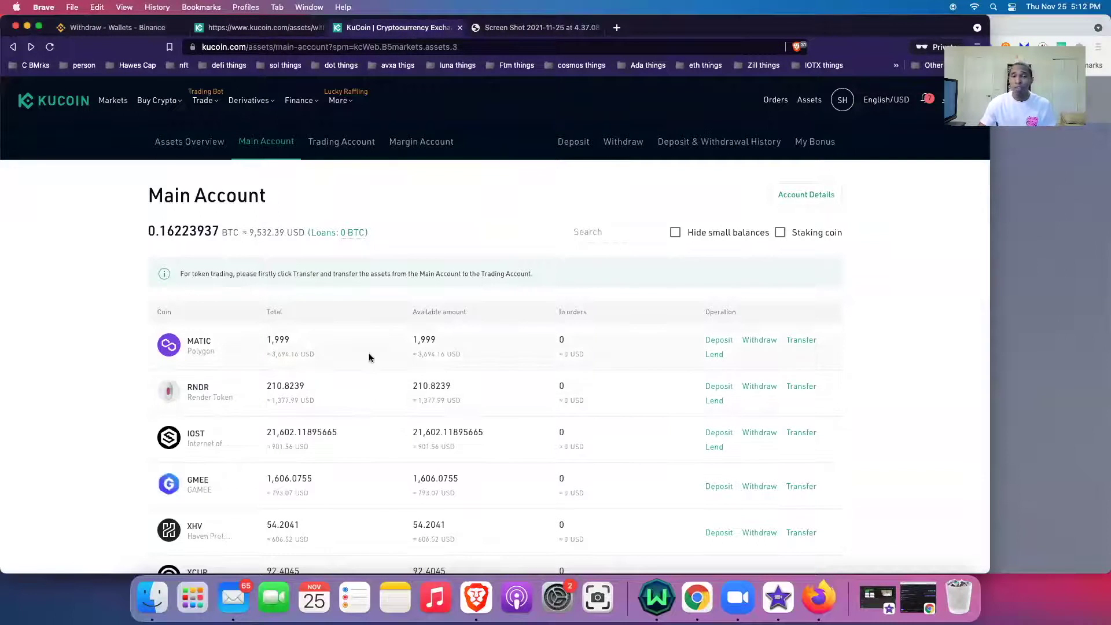
left_click(771, 342)
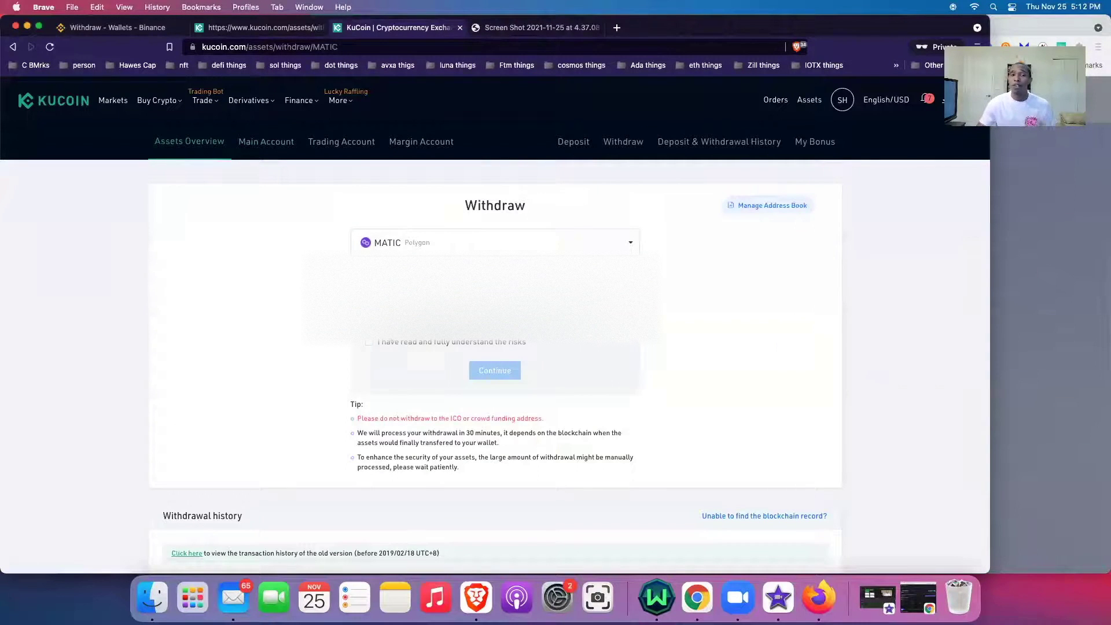
left_click(369, 342)
left_click(509, 371)
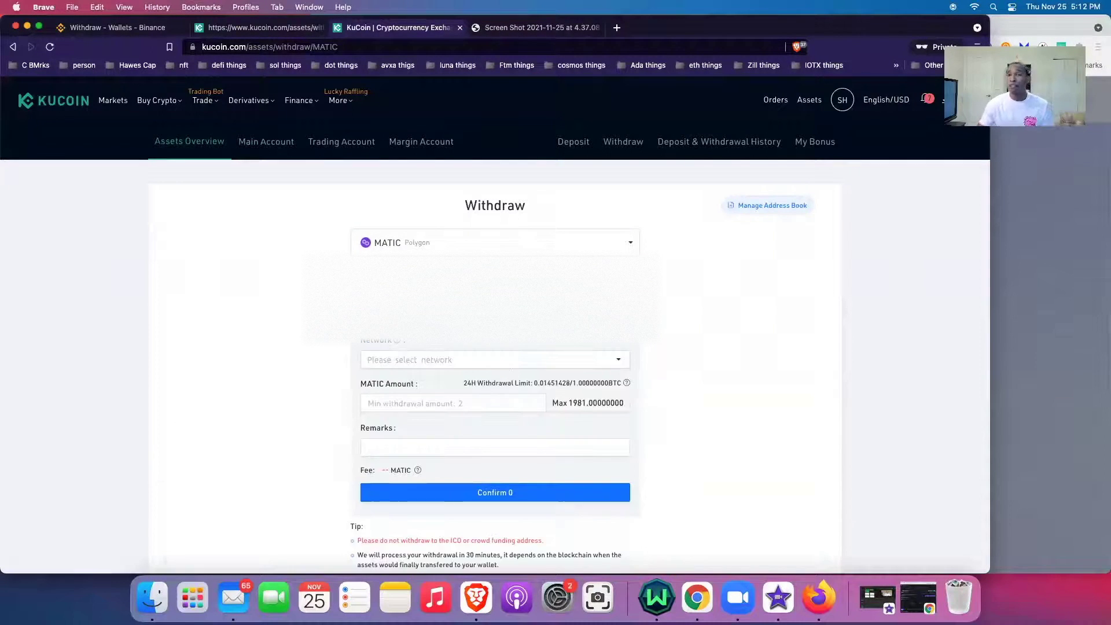
Paste the recipient's wallet address into the withdrawal form and select the MATIC network.
right_click(429, 336)
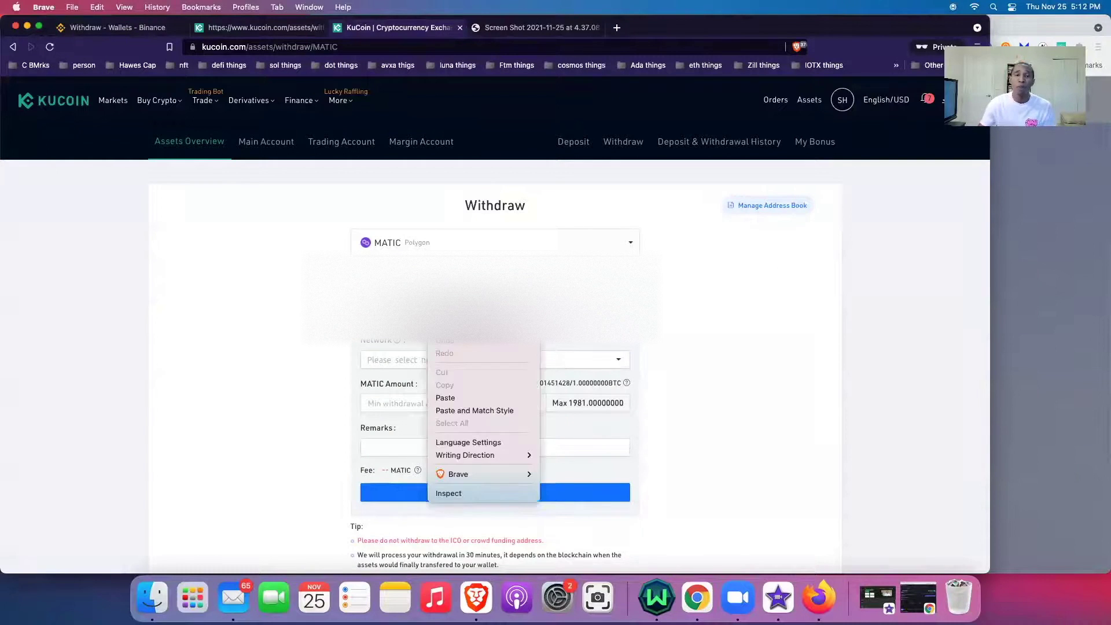
left_click(445, 397)
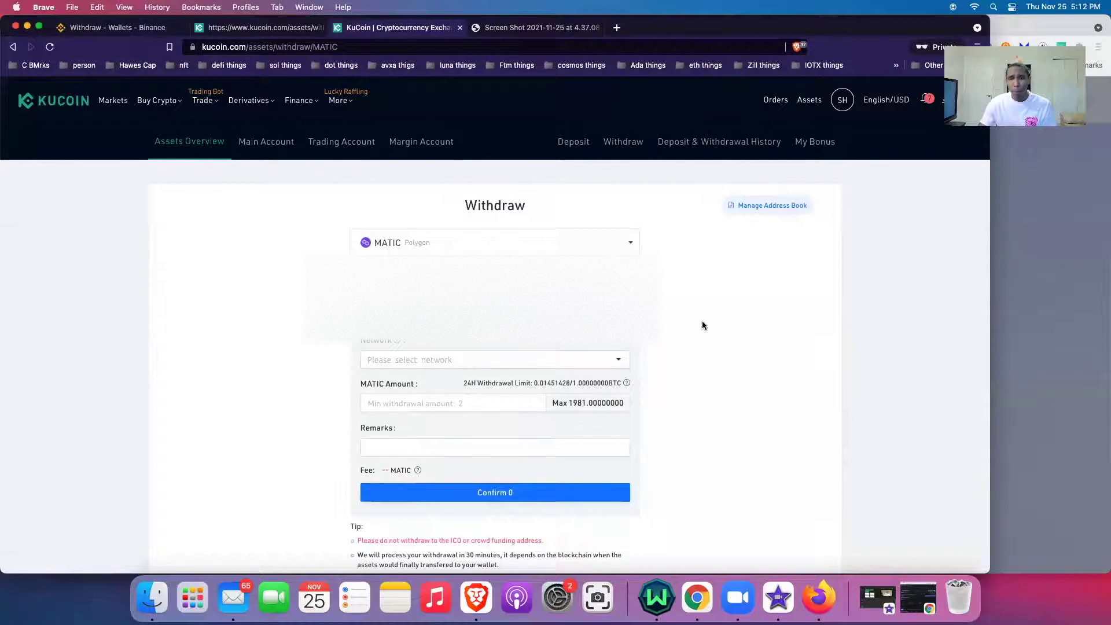
left_click(605, 367)
left_click(396, 400)
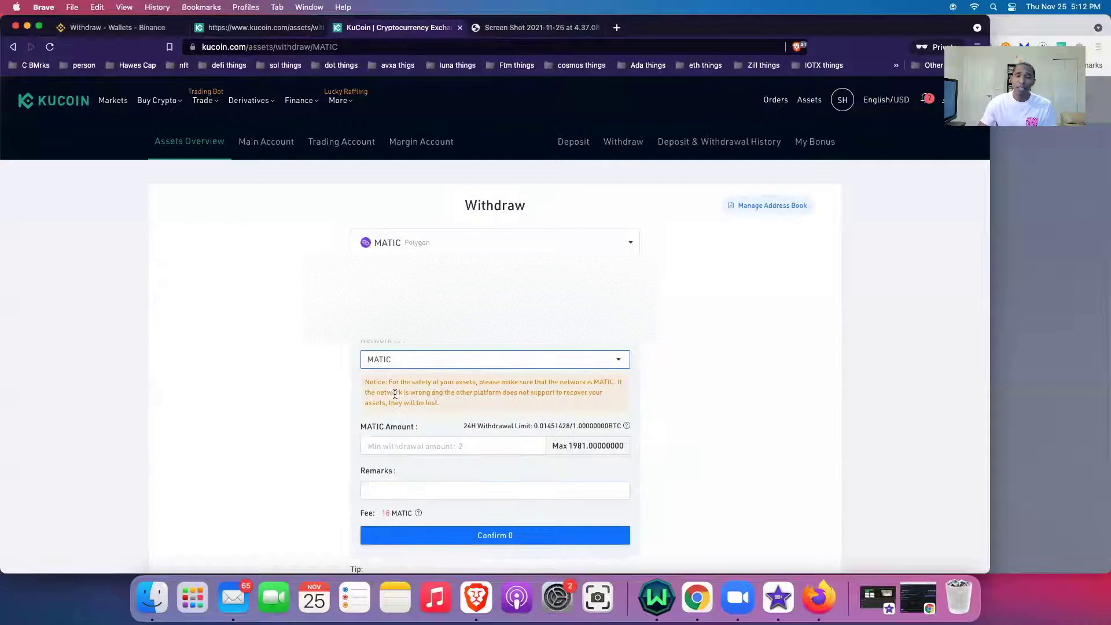
Set the withdrawal amount to 100 MATIC and submit the withdrawal form for confirmation.
left_click(408, 449)
type("400")
key("BackSpace")
key("BackSpace")
key("BackSpace")
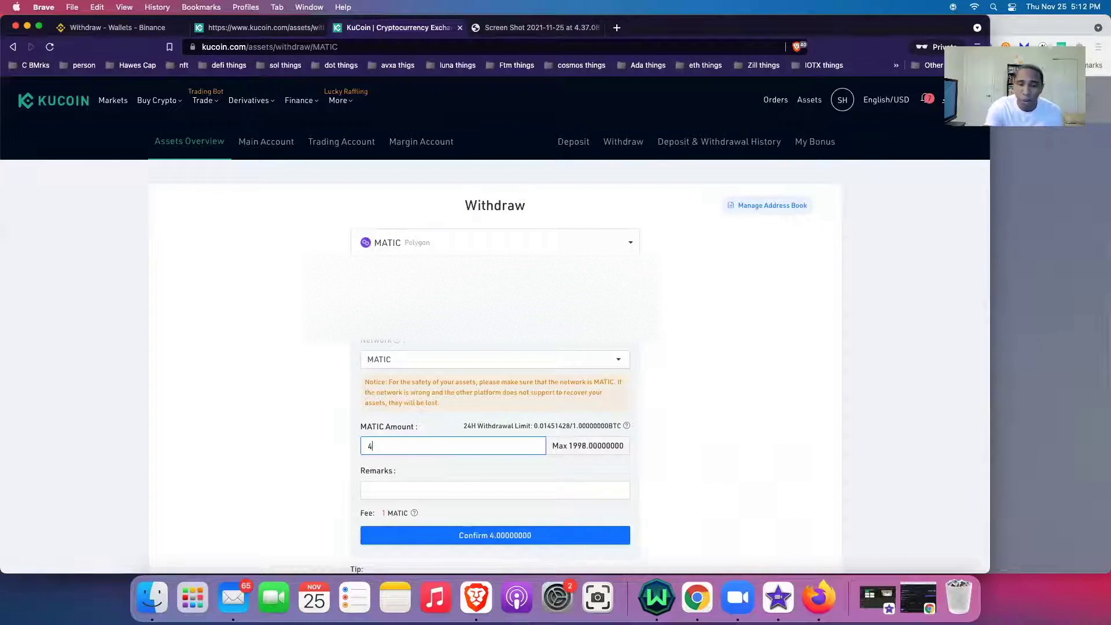
type("100")
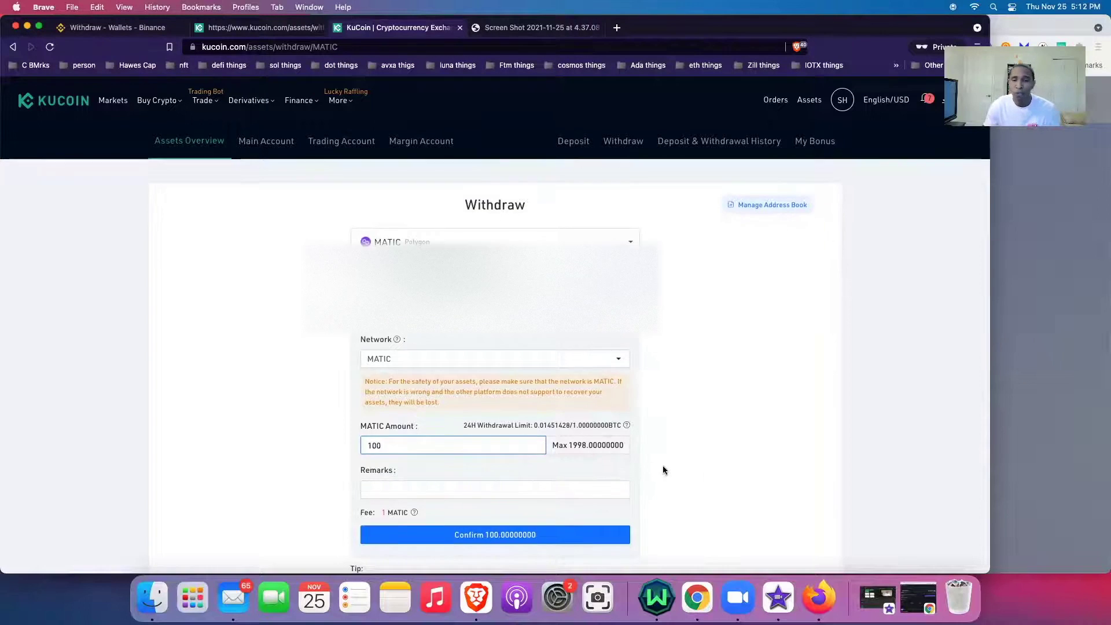
scroll(578, 423, "down", 5)
left_click(472, 408)
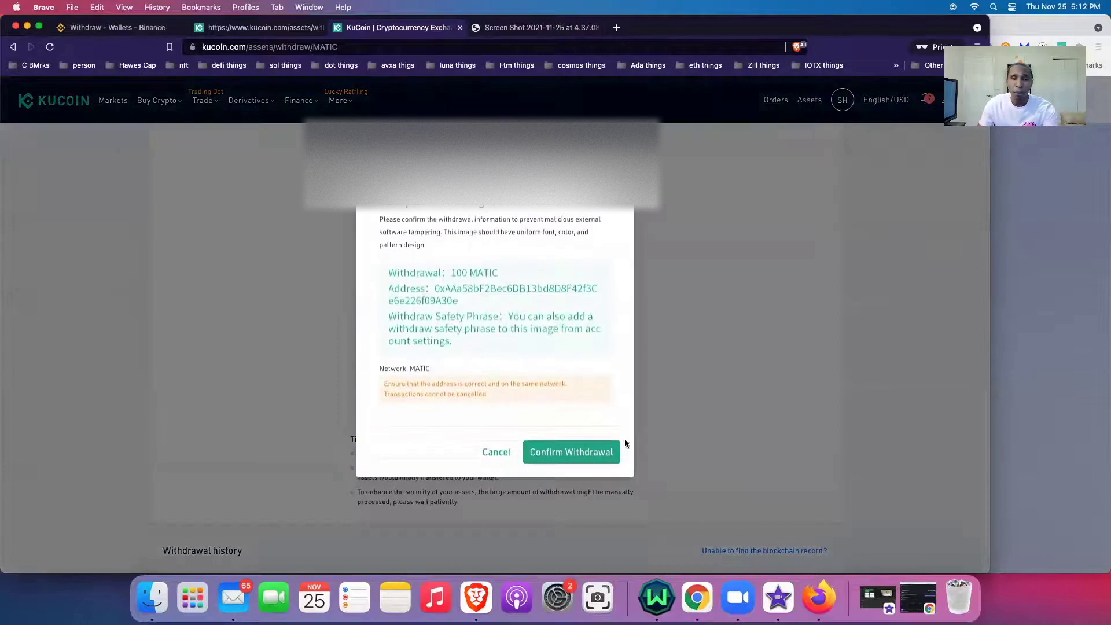
Confirm the 100 MATIC withdrawal and complete the security verification with the trading password.
left_click(578, 502)
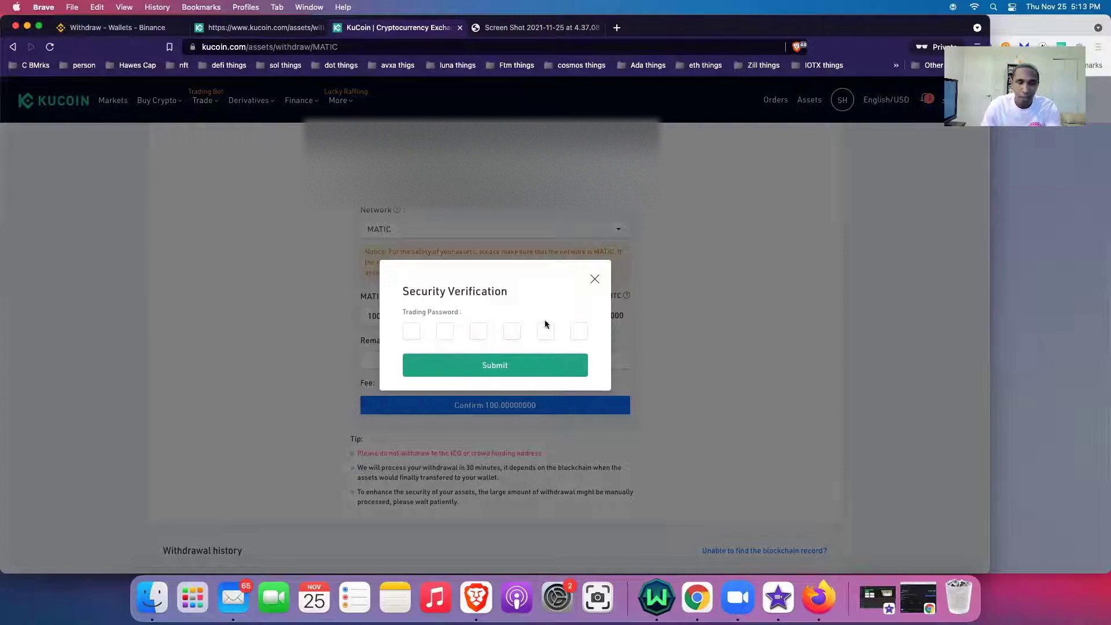
type("******")
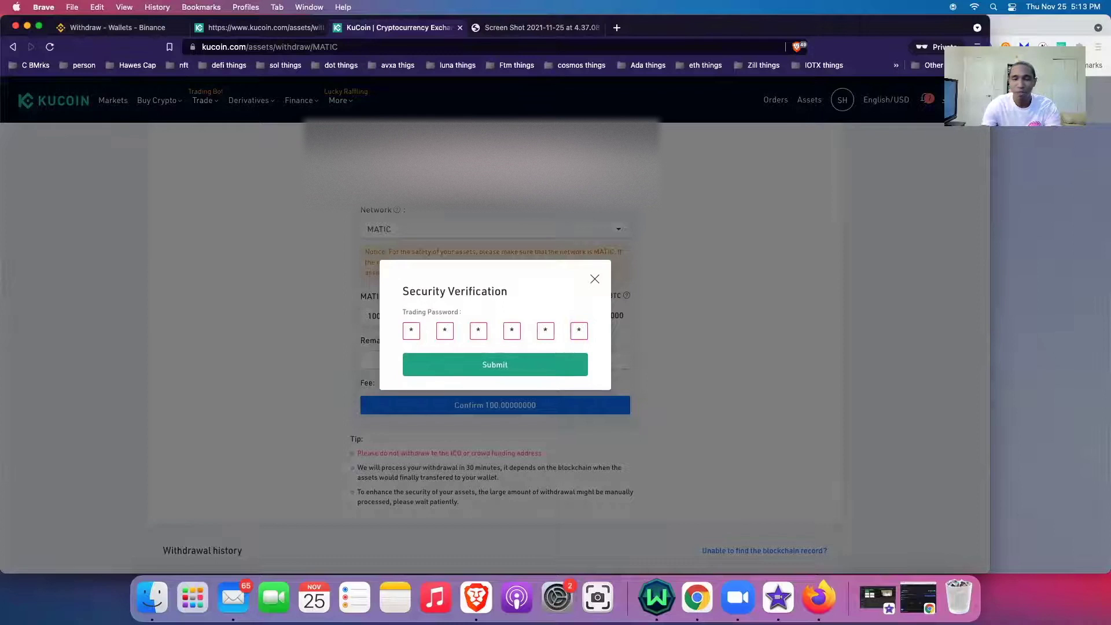
type("******")
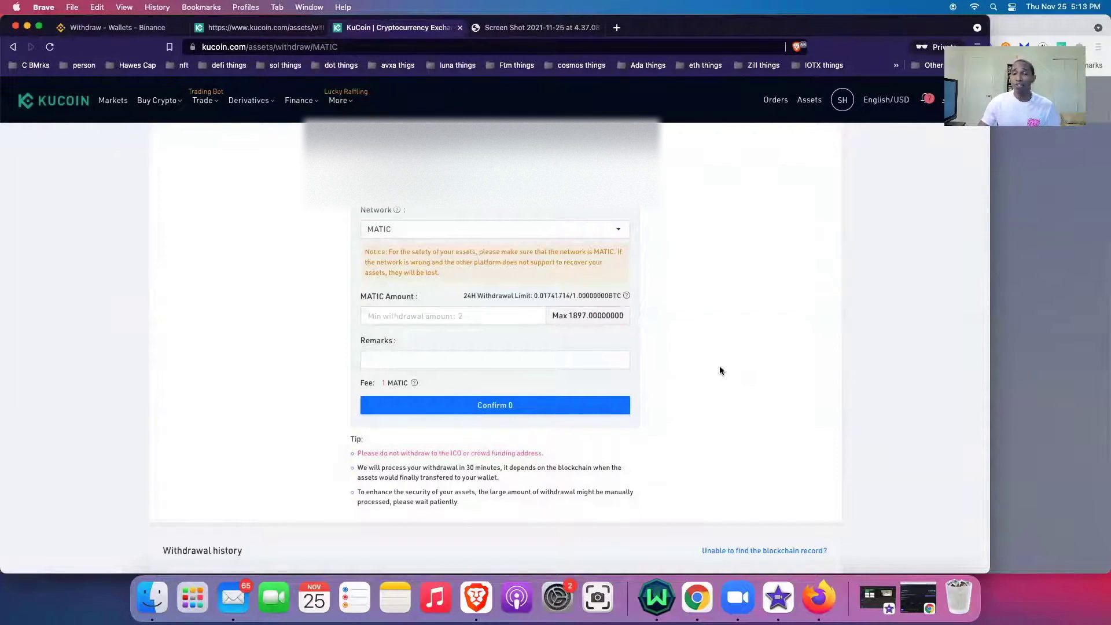
Check the MATIC balance in the MetaMask wallet, and return to KuCoin to review the withdrawal history and network fee.
left_click(1055, 212)
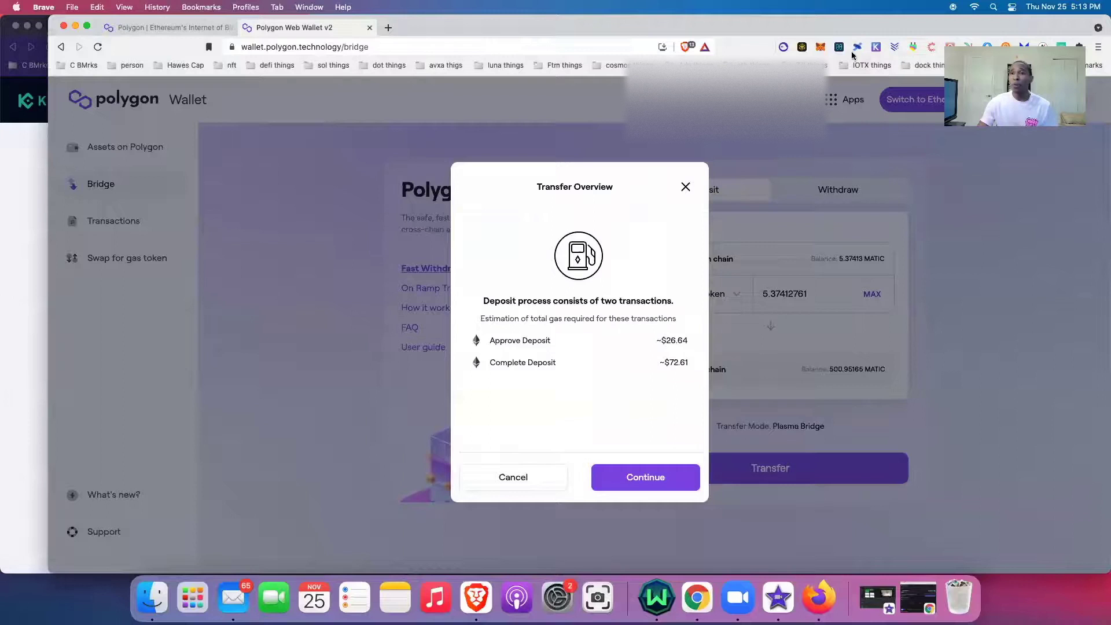
left_click(821, 48)
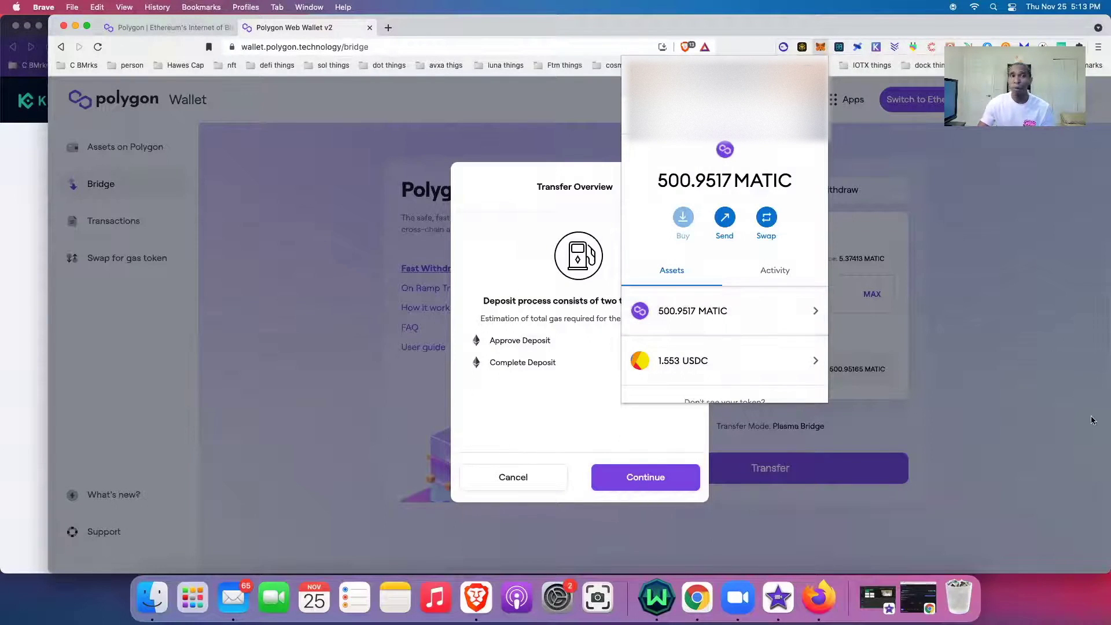
left_click(23, 310)
scroll(664, 363, "down", 5)
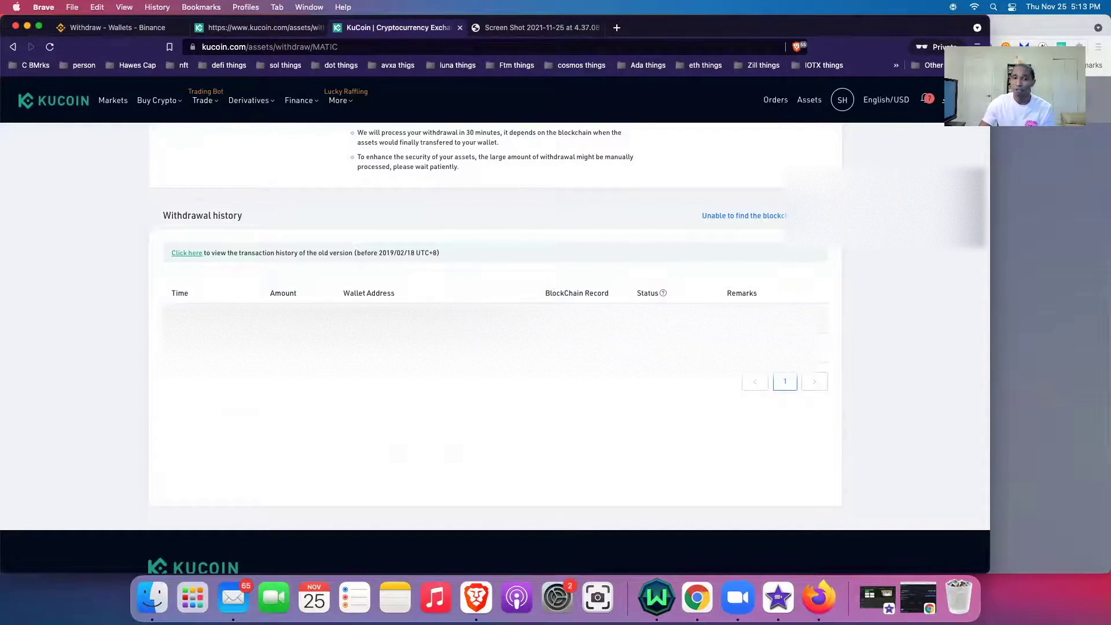
scroll(381, 434, "up", 8)
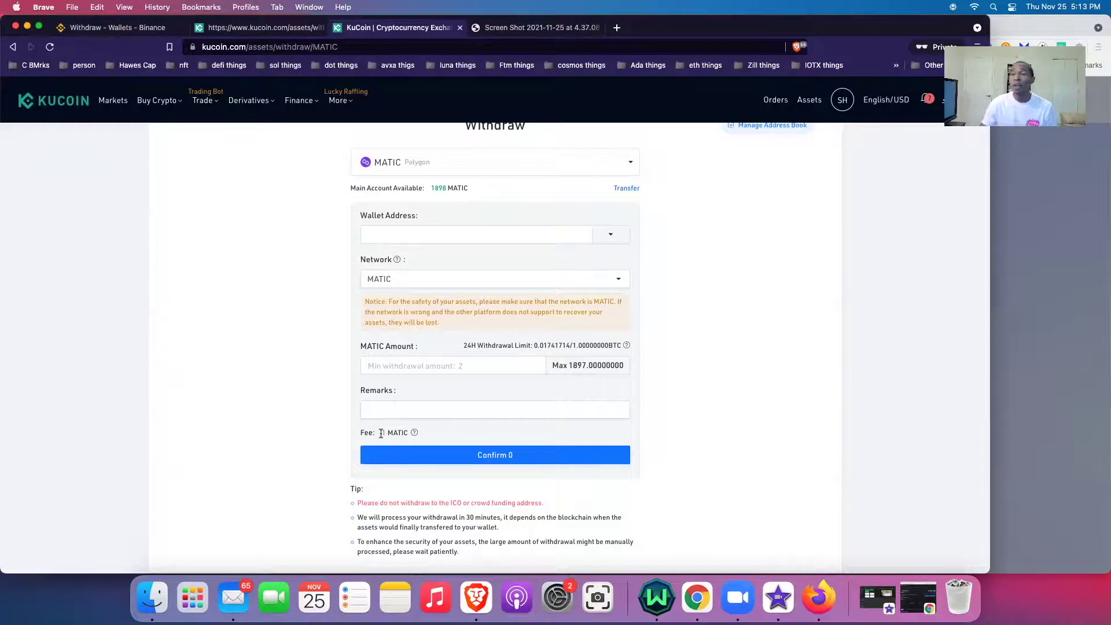
Review the network fees in the Send screenshot again alongside the Polygon bridge's gas estimates for approving and completing the deposit.
left_click(525, 34)
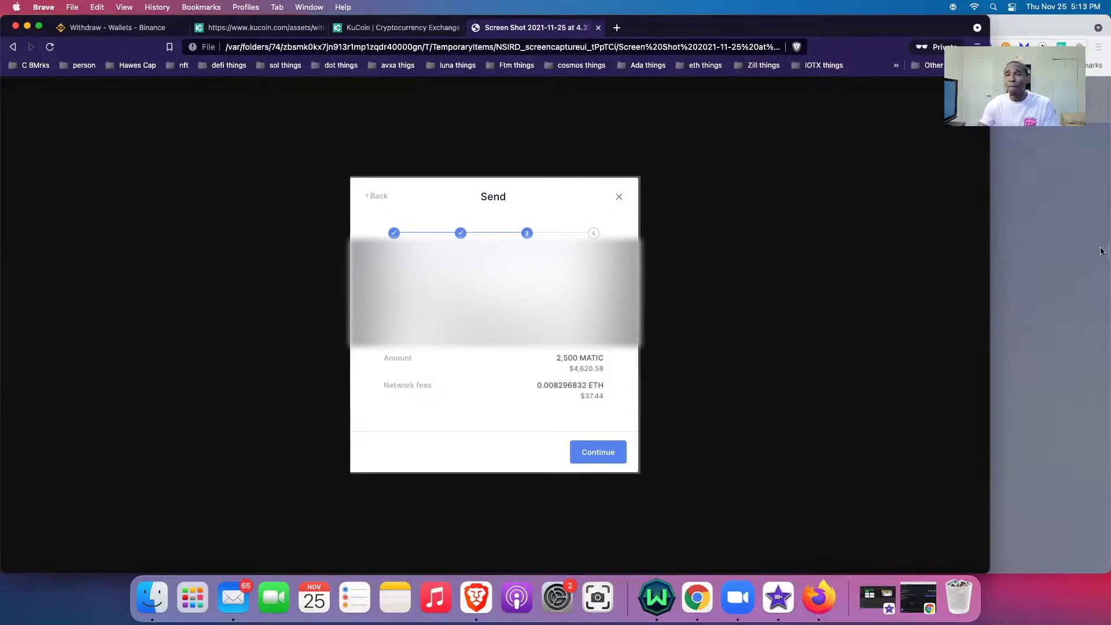
left_click(1027, 380)
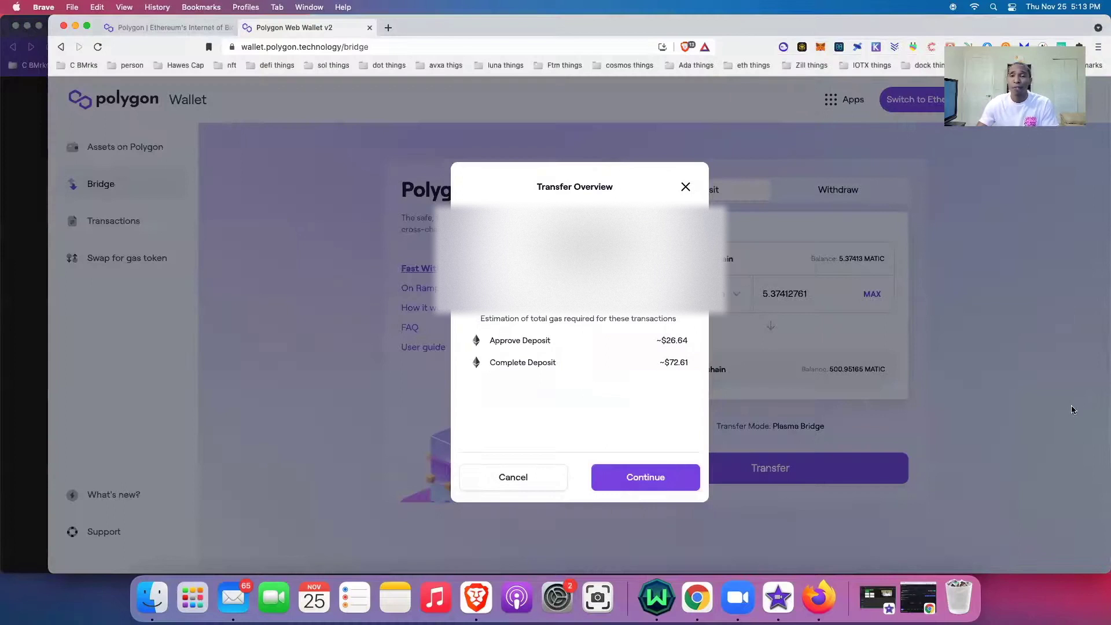